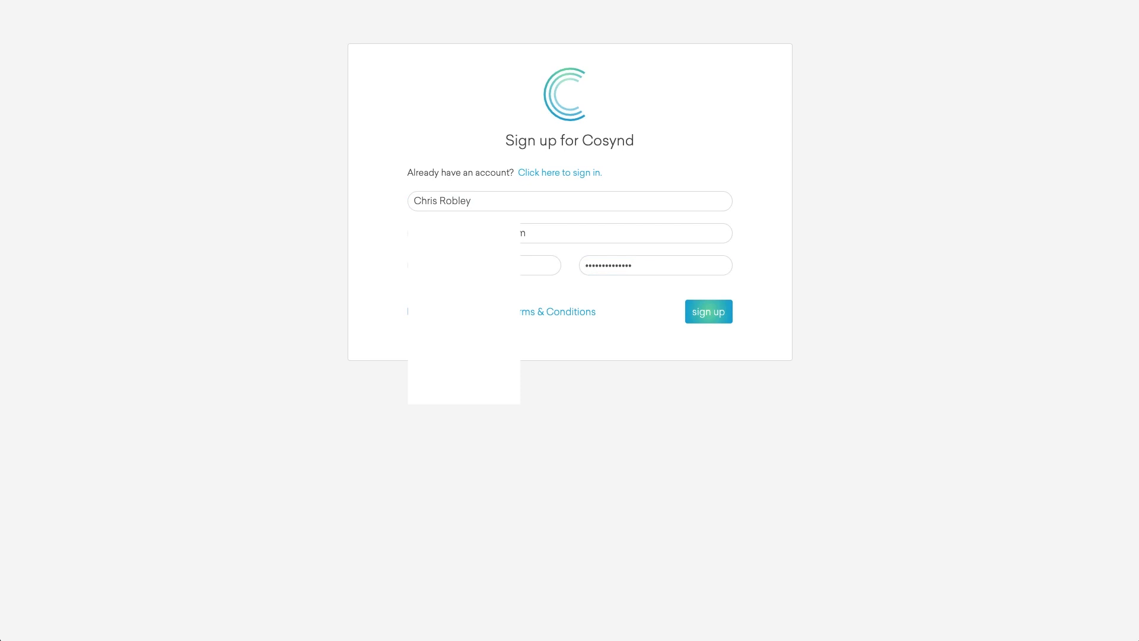
# Submit the completed sign-up form and start a copyright registration for music
pyautogui.click(716, 319)
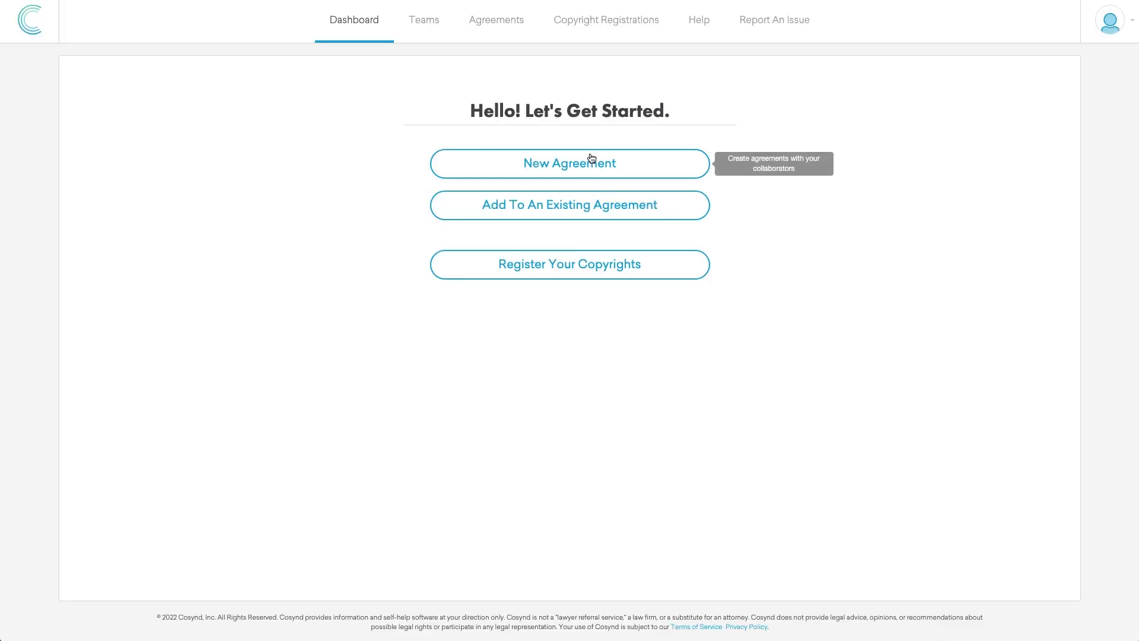
pyautogui.click(555, 272)
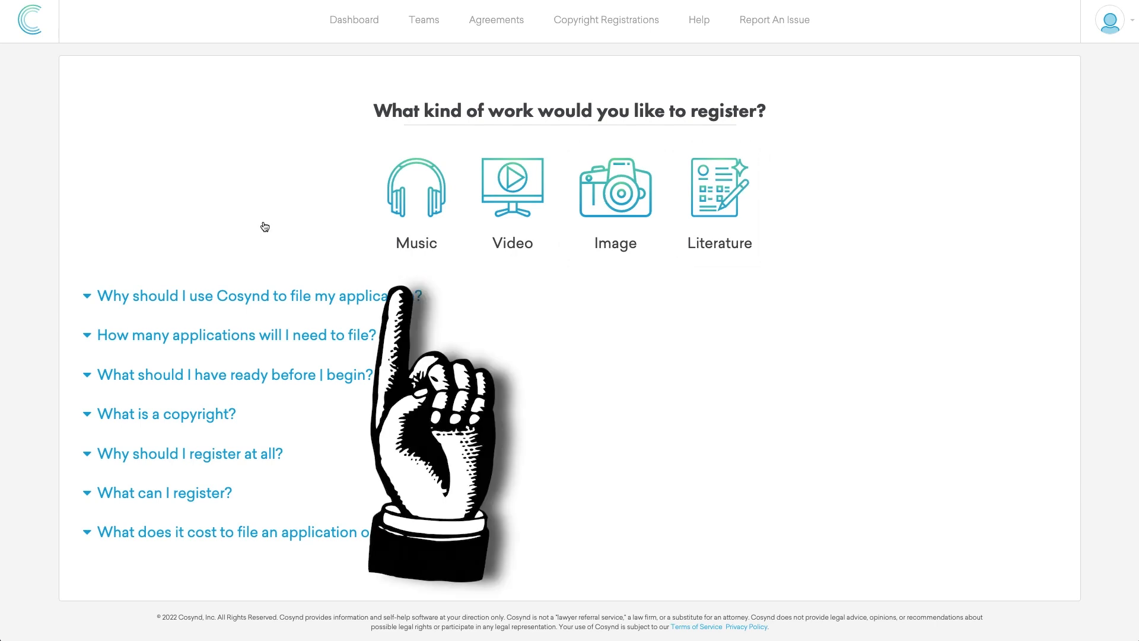
pyautogui.click(406, 202)
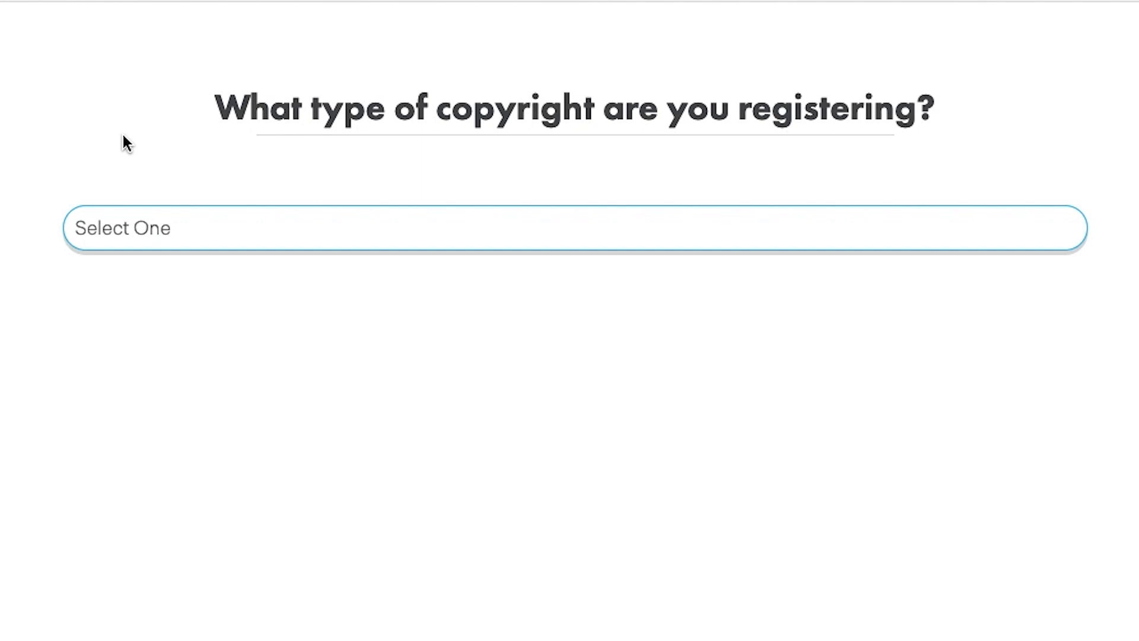
# Set the registration to Musical Composition + Sound Recording, covering multiple titles released together in a collection
pyautogui.click(148, 239)
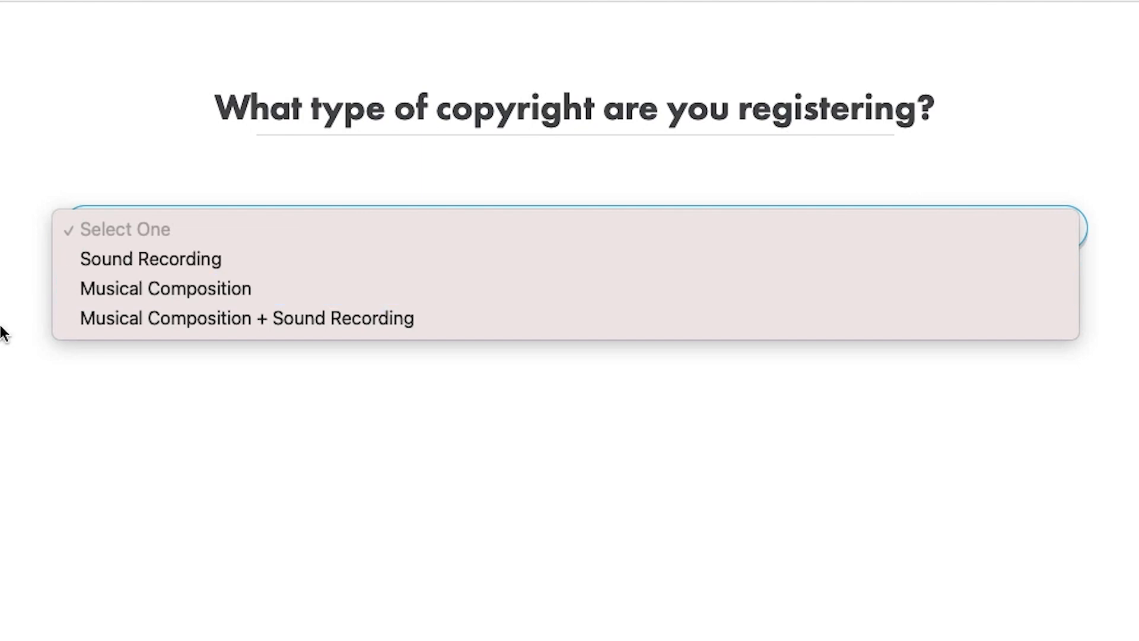
pyautogui.click(165, 323)
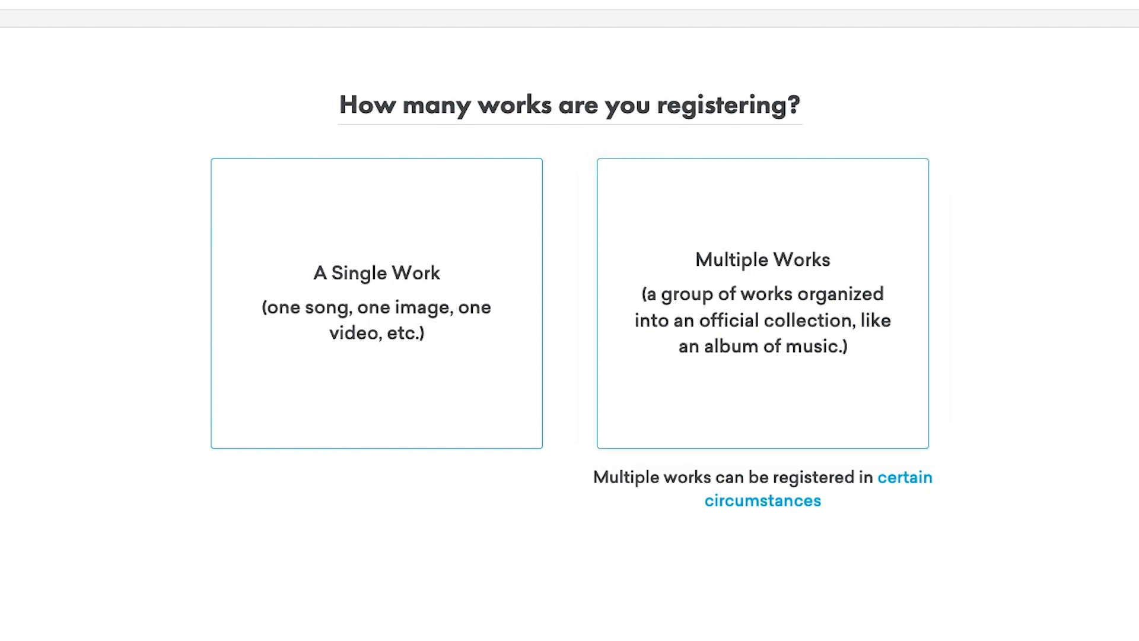
pyautogui.click(750, 305)
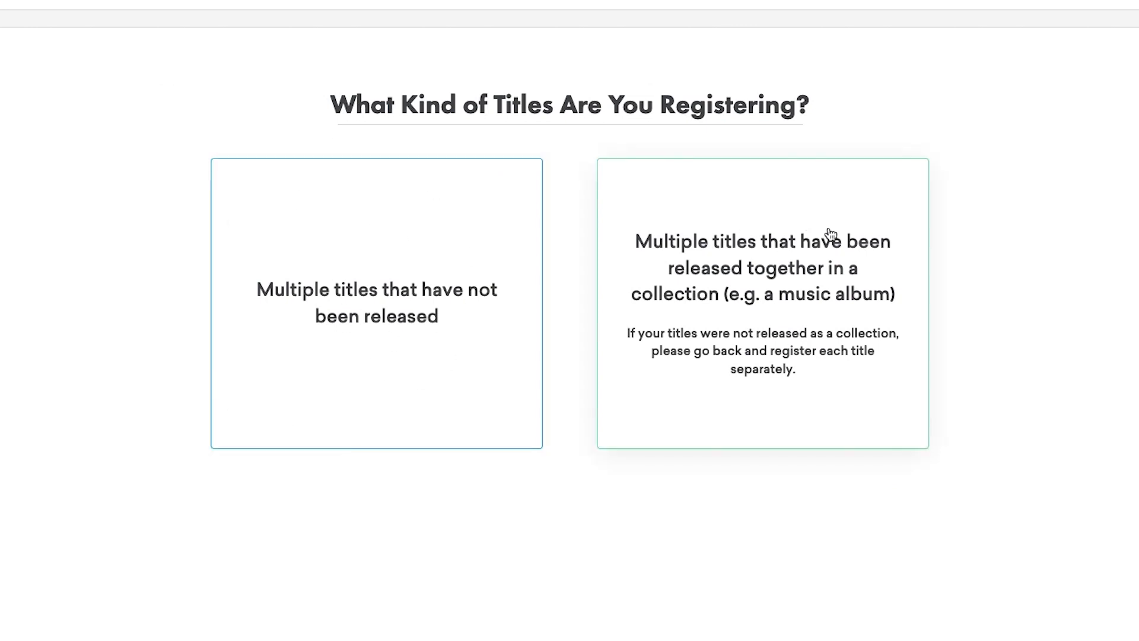
pyautogui.click(750, 272)
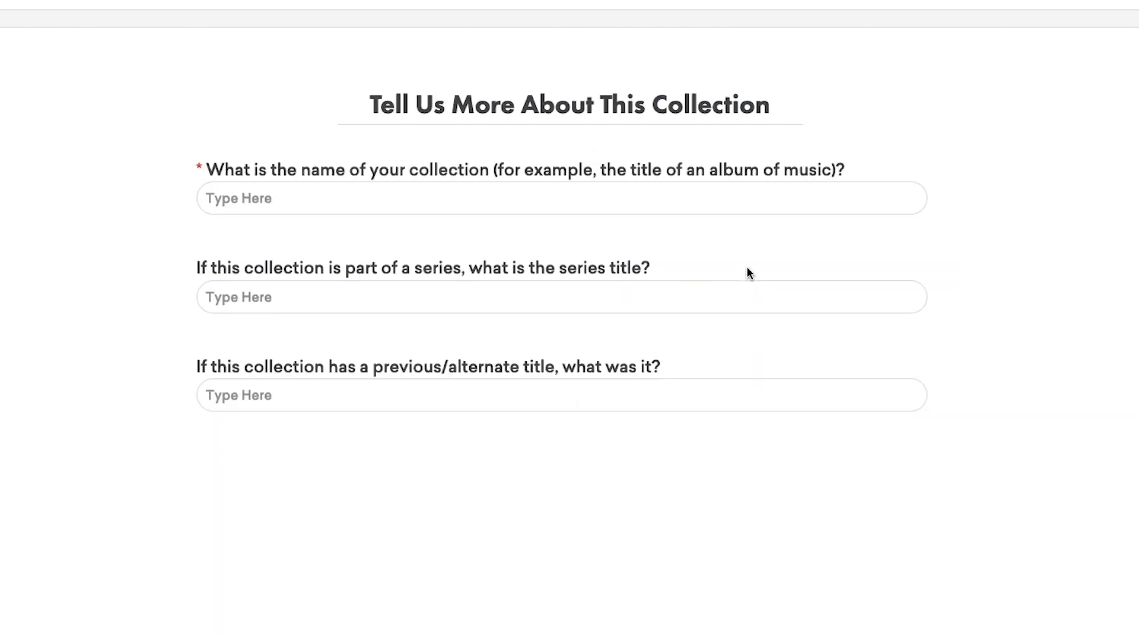
# Name the collection "A Filament in the Wilderness of What Comes Next"
pyautogui.click(388, 199)
pyautogui.write('A Filament in the Wilderness ')
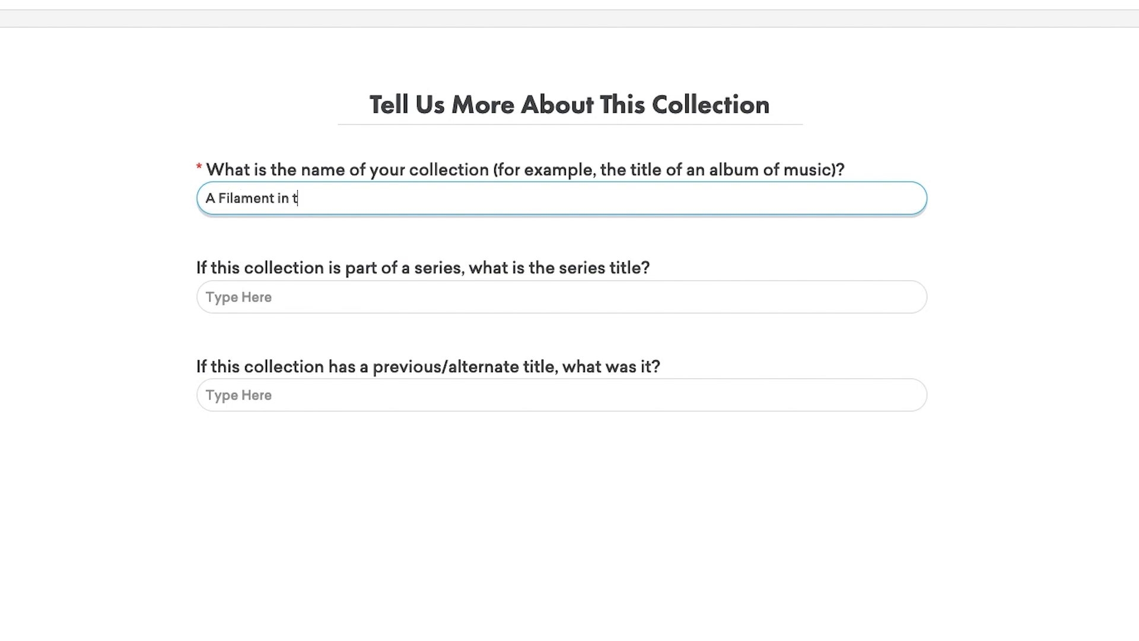
pyautogui.write('of What Comes Next')
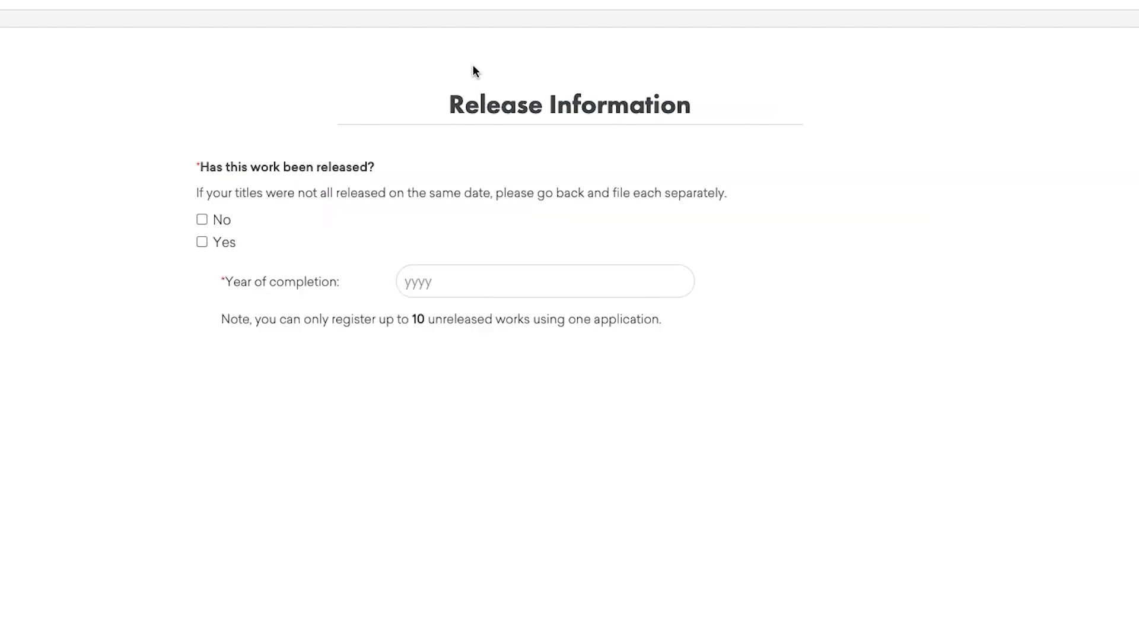
# Mark the collection as released, completed in 2021 and first published on 09-17-2021 in the United States
pyautogui.click(200, 244)
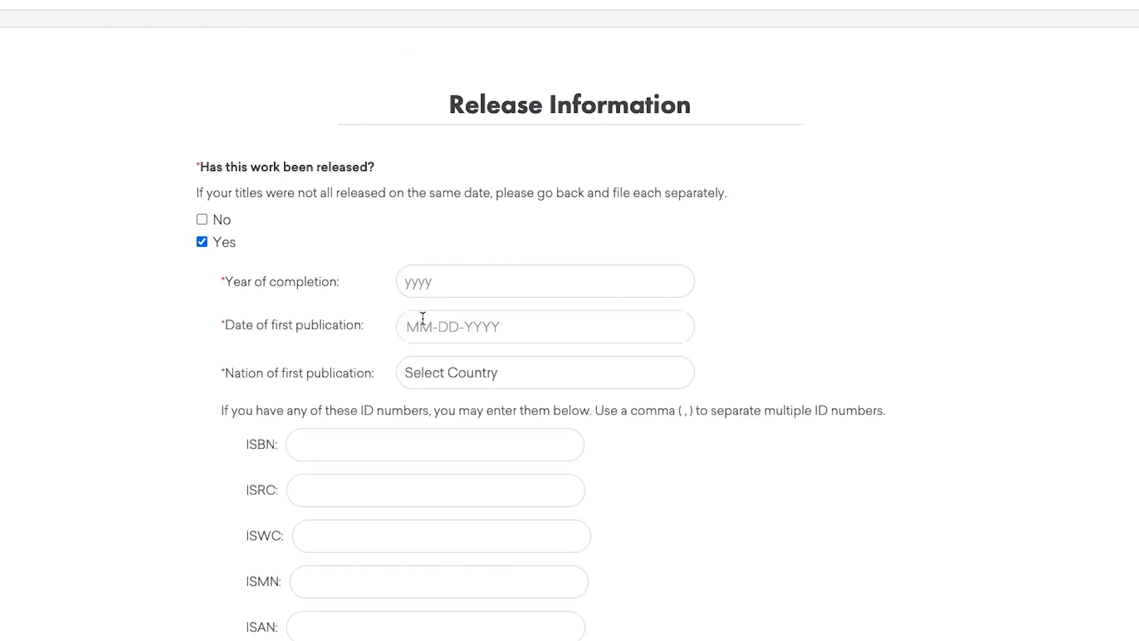
pyautogui.scroll(-2, 350, 547)
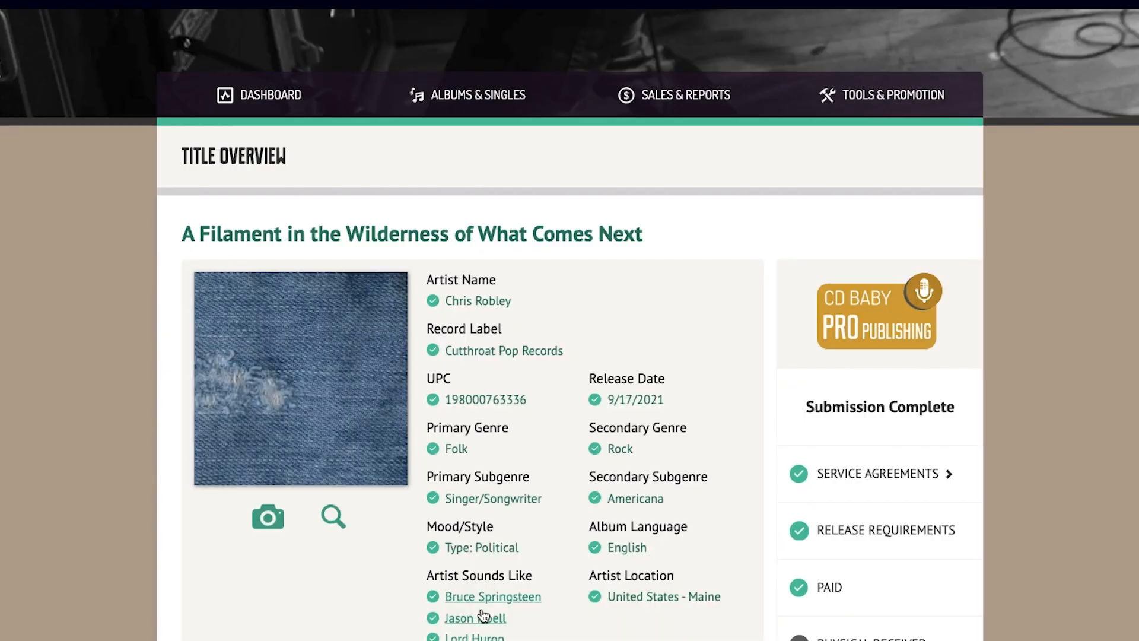
# Switch to the album's CD Baby title overview and copy the ISRC QM9AA2067768 from its track details into the registration's ISRC entry
pyautogui.scroll(-8, 484, 616)
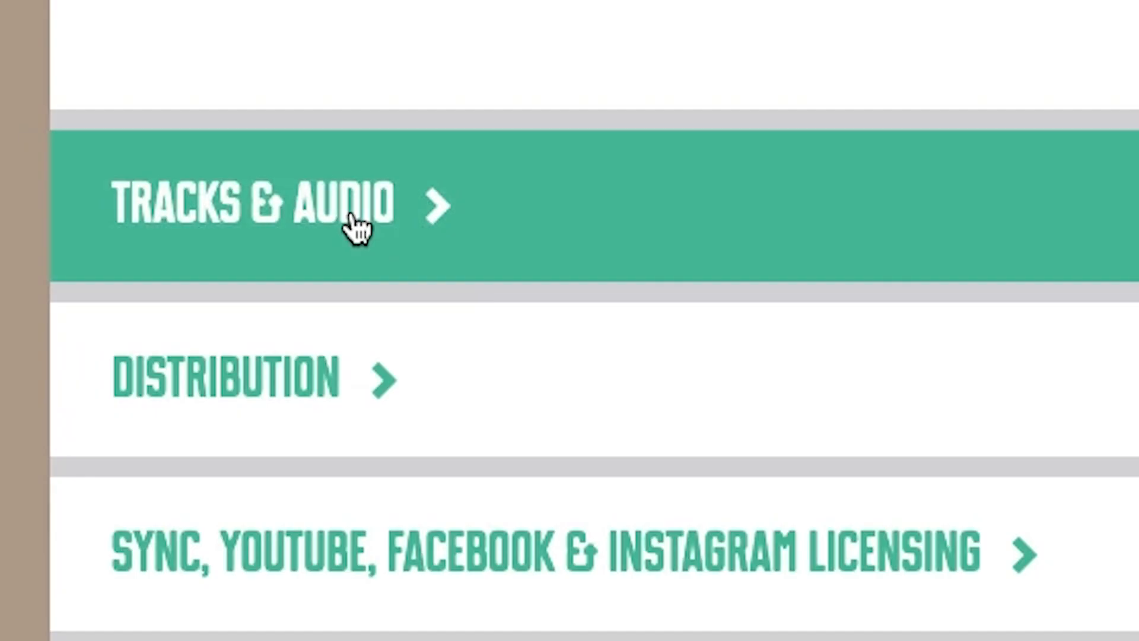
pyautogui.click(386, 234)
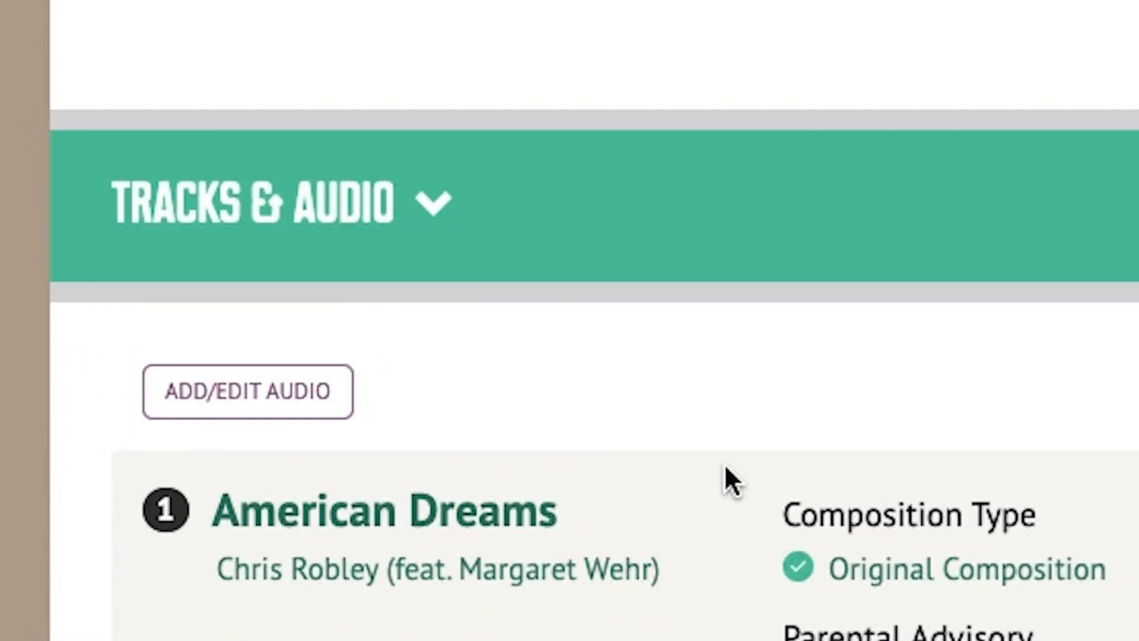
pyautogui.scroll(-3, 730, 478)
pyautogui.moveTo(818, 438); pyautogui.dragTo(732, 442)
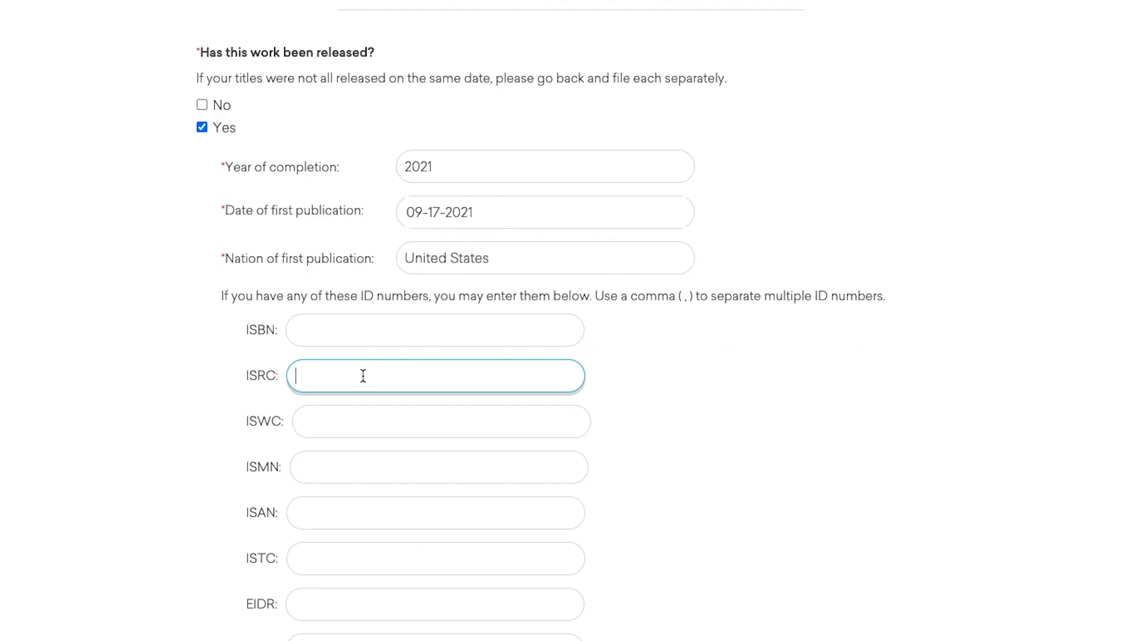
pyautogui.write('QM9AA2067768')
pyautogui.write(',')
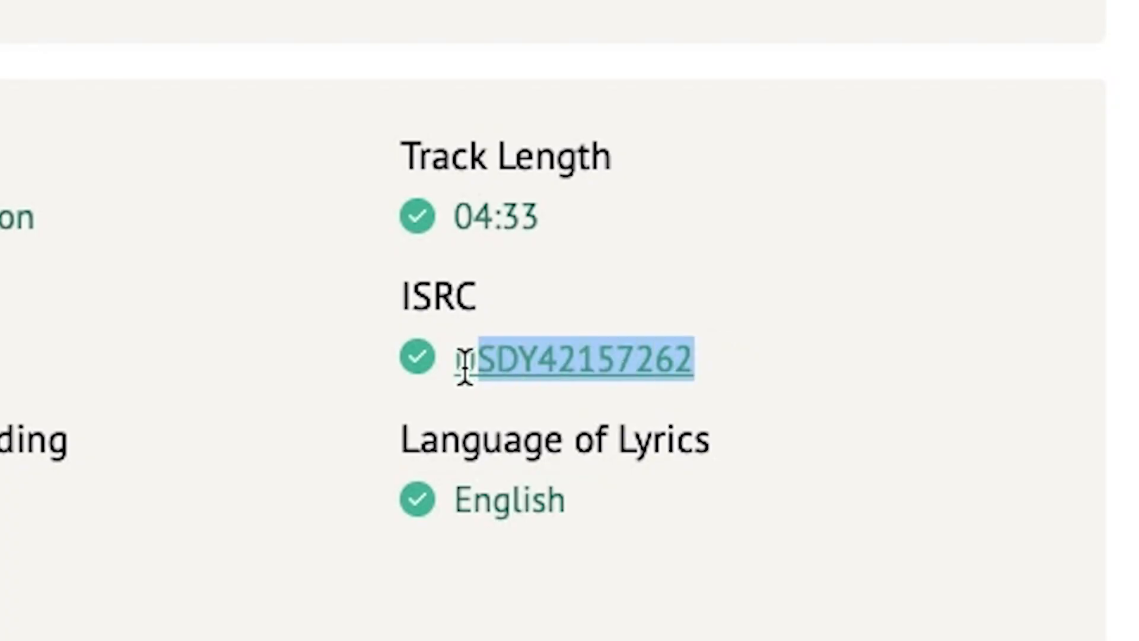
# Add the ISRCs USDY42157262, QM9AA2067769 and QM9AA2067770 from the CD Baby track details to the comma-separated ISRC list
pyautogui.moveTo(463, 364); pyautogui.dragTo(457, 368)
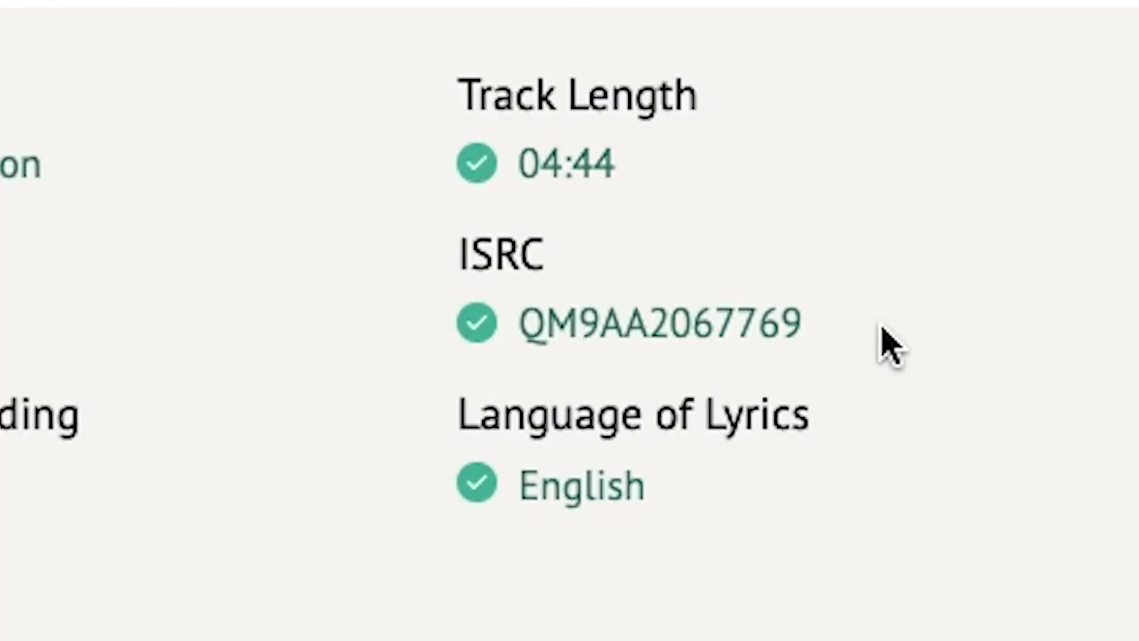
pyautogui.moveTo(884, 332); pyautogui.dragTo(526, 338)
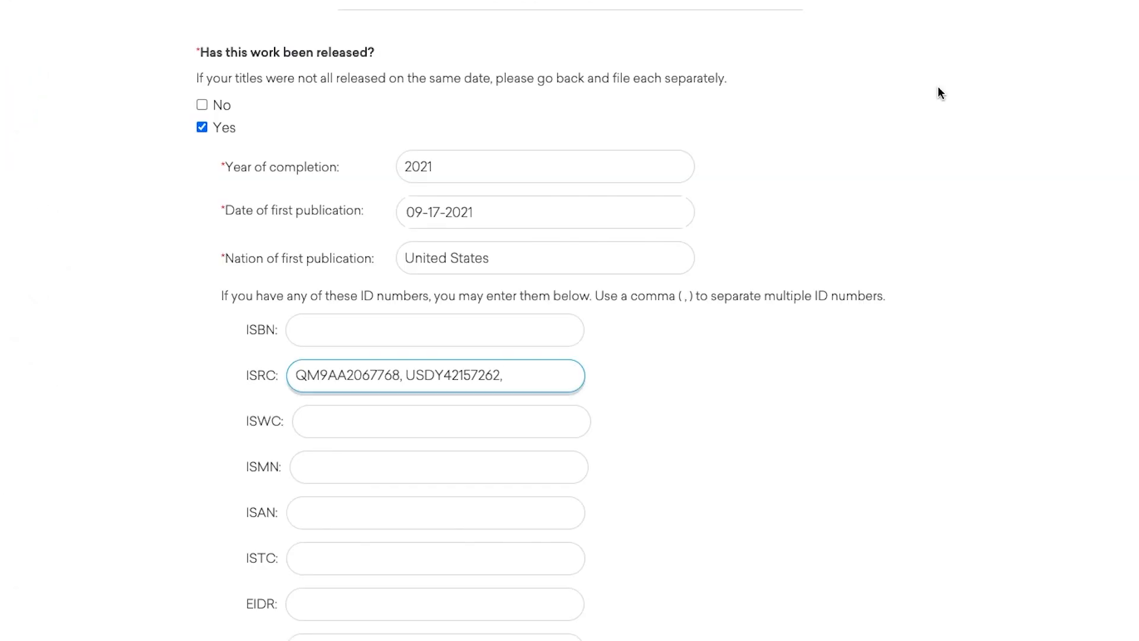
pyautogui.write('QM9AA2067769')
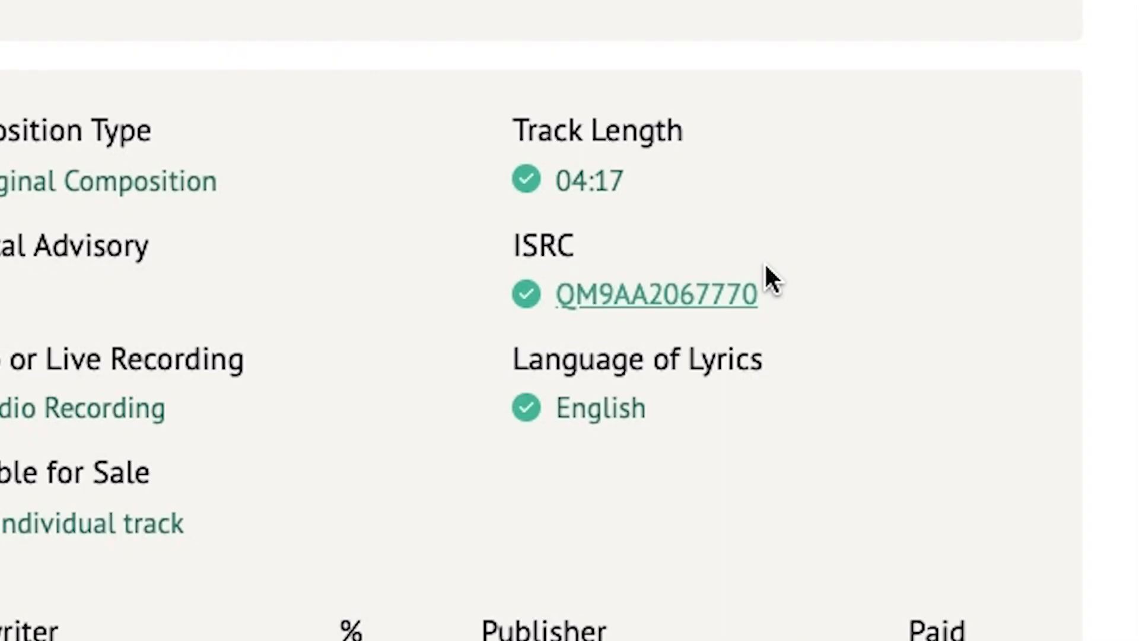
pyautogui.moveTo(765, 291); pyautogui.dragTo(554, 303)
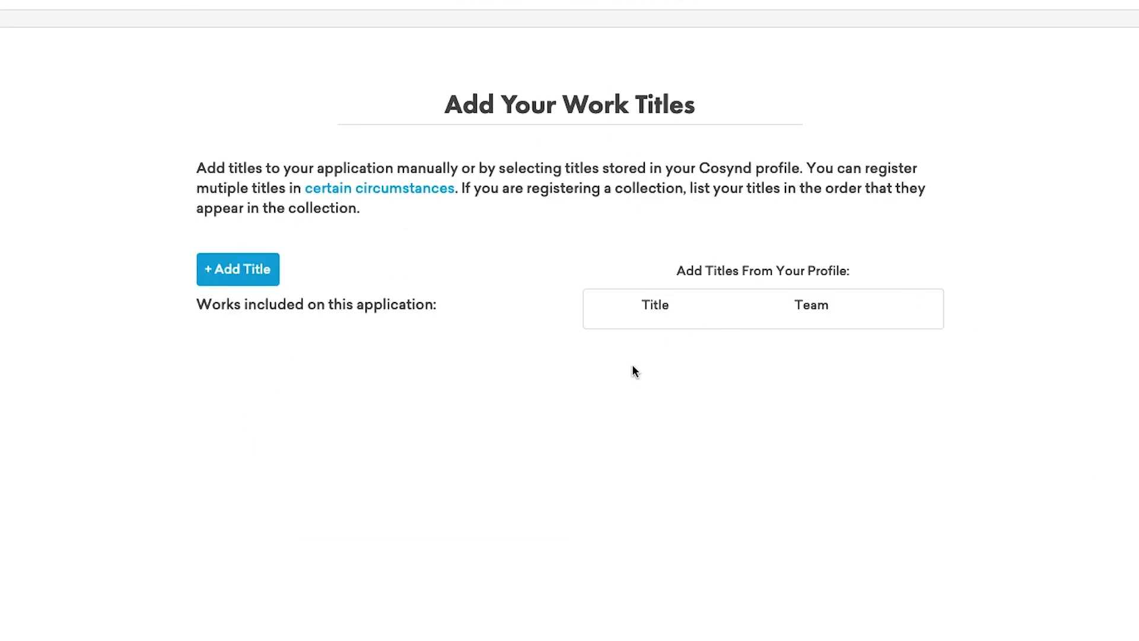
# Add "American Dreams" and "There's a Bird" as the first two work titles on the application
pyautogui.click(252, 276)
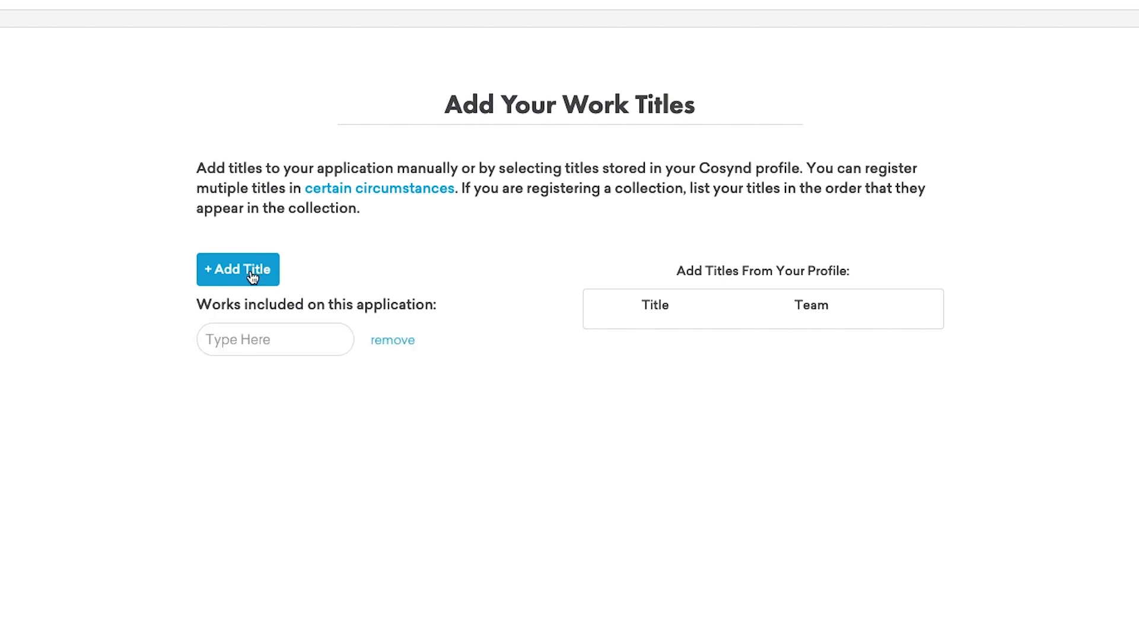
pyautogui.click(246, 344)
pyautogui.write('American Dreams')
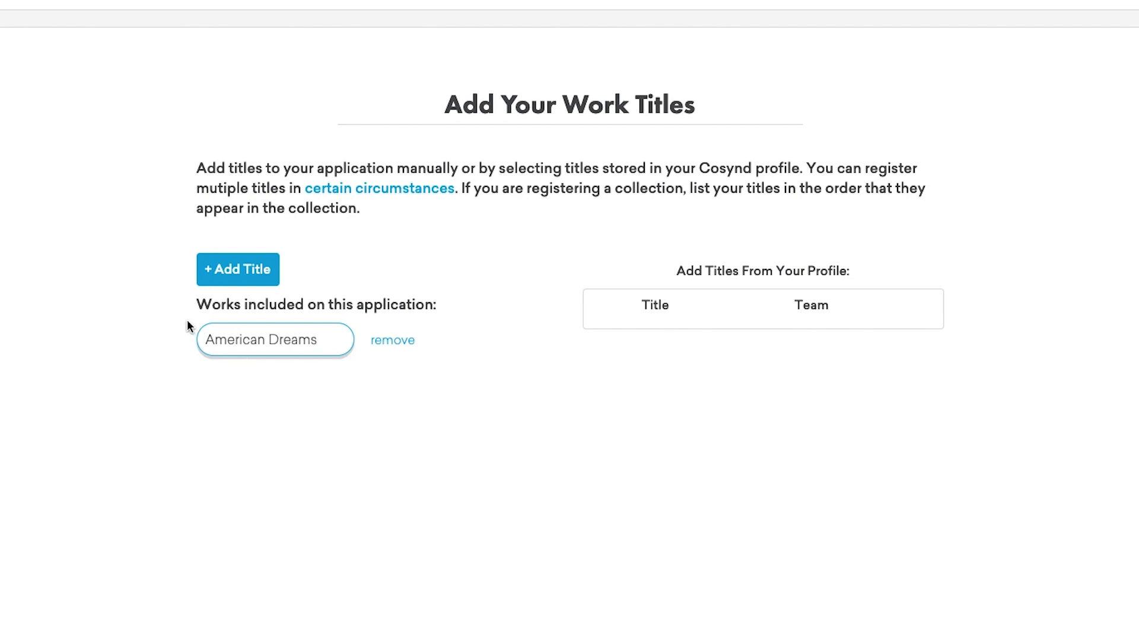
pyautogui.click(216, 279)
pyautogui.click(239, 387)
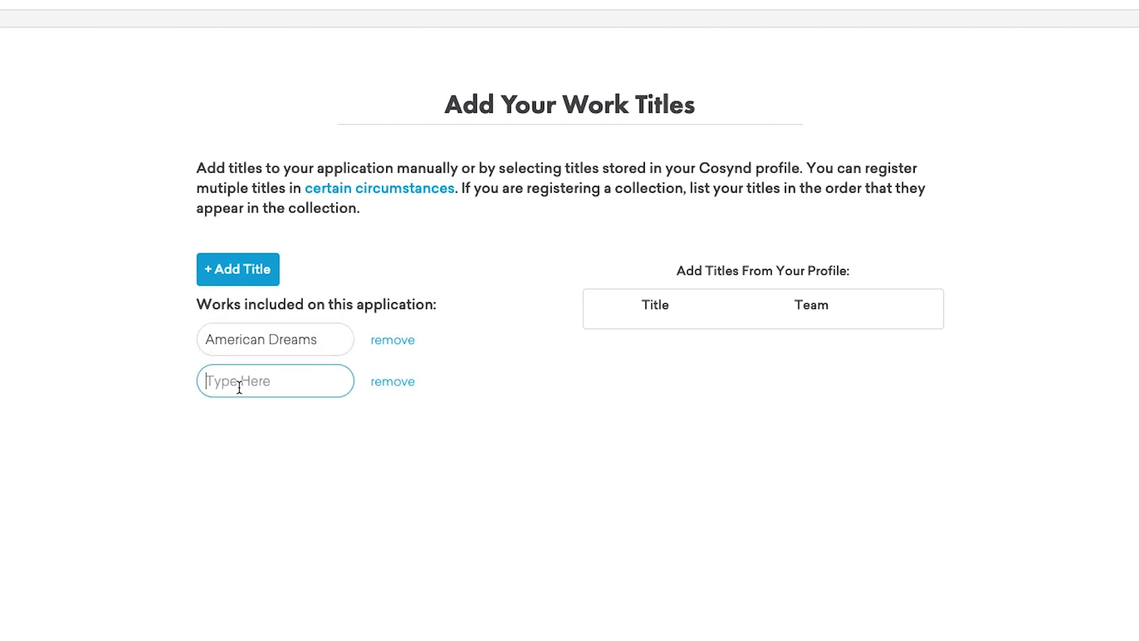
pyautogui.write("There's a Bird")
# Add "Lotus Eaters" and "Sandra" as the third and fourth work titles
pyautogui.click(219, 272)
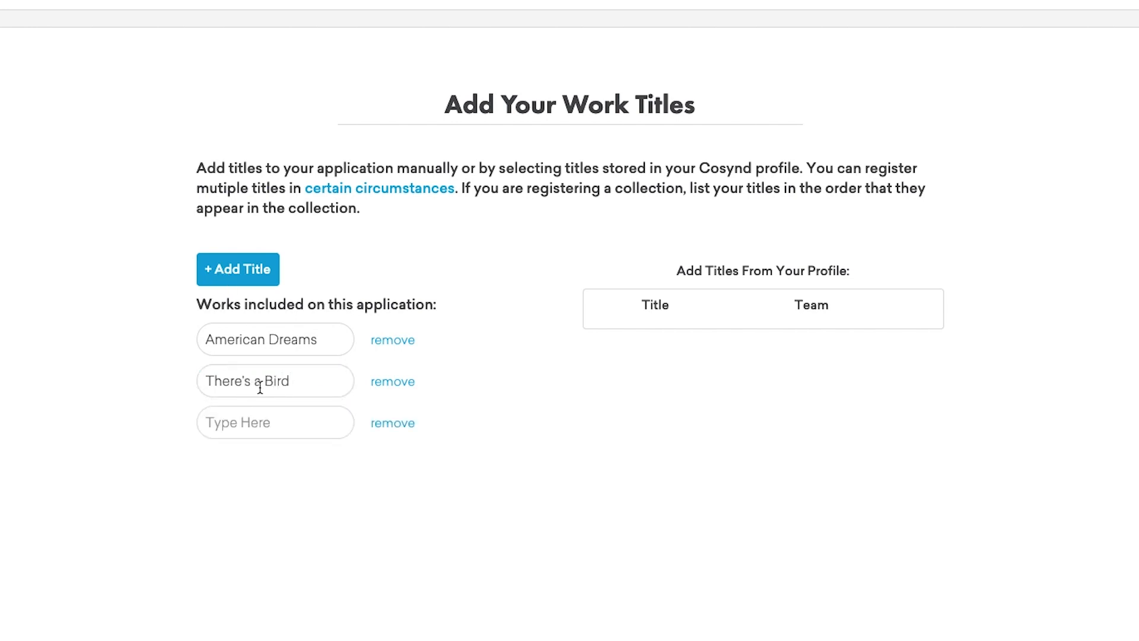
pyautogui.click(267, 426)
pyautogui.write('Lotus Eaters')
pyautogui.click(232, 279)
pyautogui.click(244, 461)
pyautogui.write('Sandra')
# Add the work titles "Love is a Four-Letter Word" and "Love in a Time of Sharp Decline"
pyautogui.click(221, 266)
pyautogui.click(243, 506)
pyautogui.write('Love is a Four-Letter Word')
pyautogui.click(237, 278)
pyautogui.click(267, 547)
pyautogui.write('Love in a Time of Sharp D')
pyautogui.write('ecline')
# Add "Filament" as the seventh work title on the application
pyautogui.click(238, 269)
pyautogui.click(216, 587)
pyautogui.write('Filament')
pyautogui.click(152, 410)
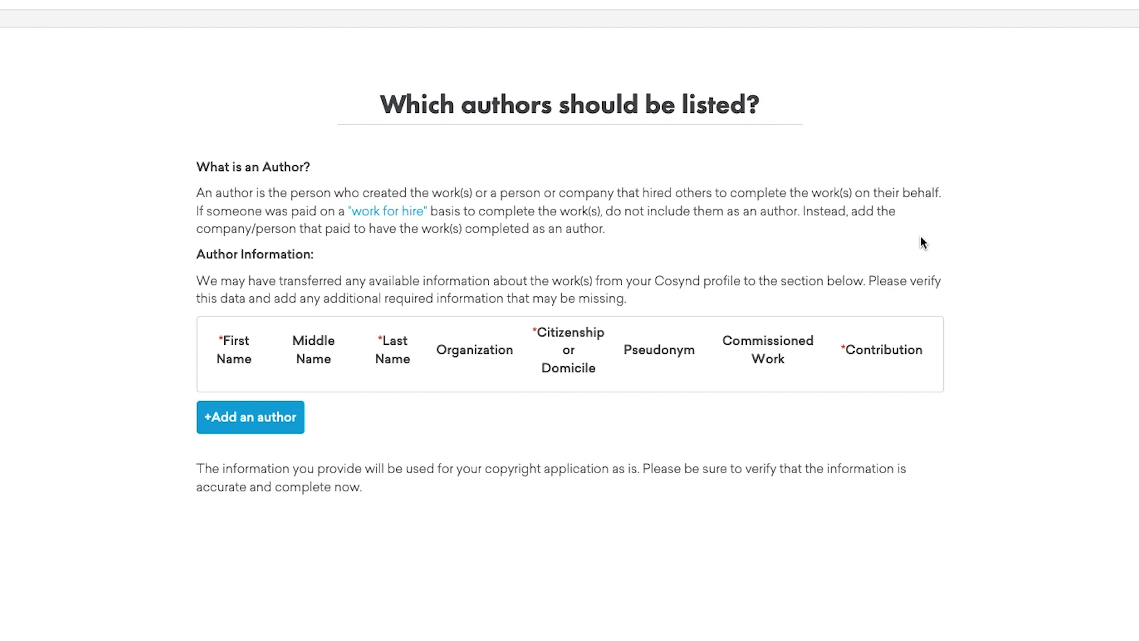
# Add an author with their full name, United States citizenship, work for hire No, and contributions Lyrics, Sound Recording and Music
pyautogui.click(250, 420)
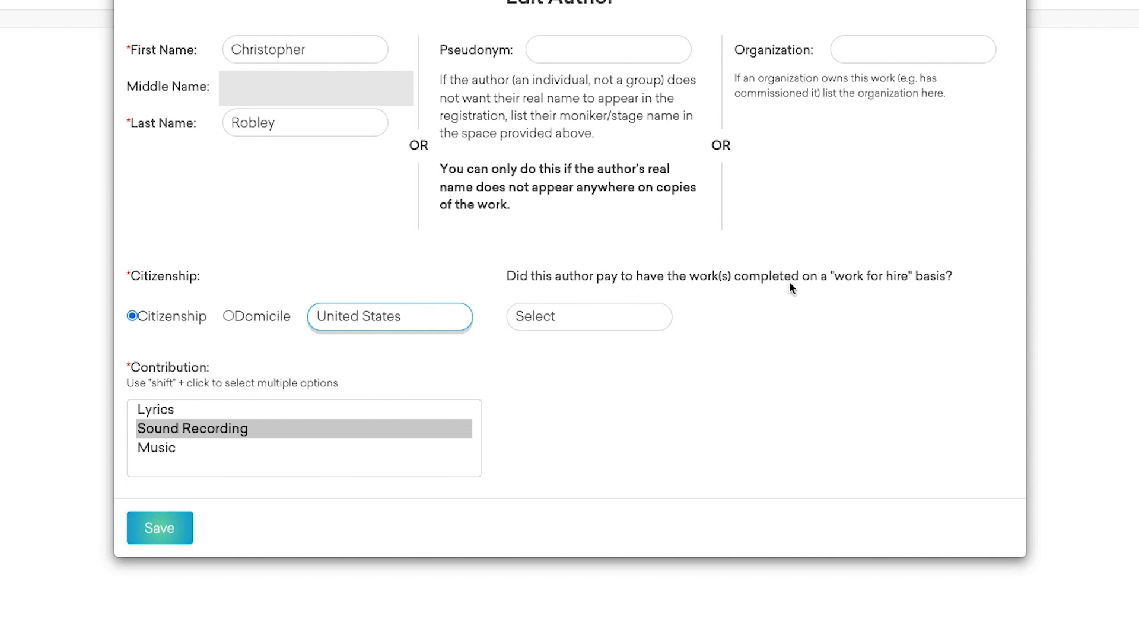
pyautogui.click(582, 319)
pyautogui.click(551, 344)
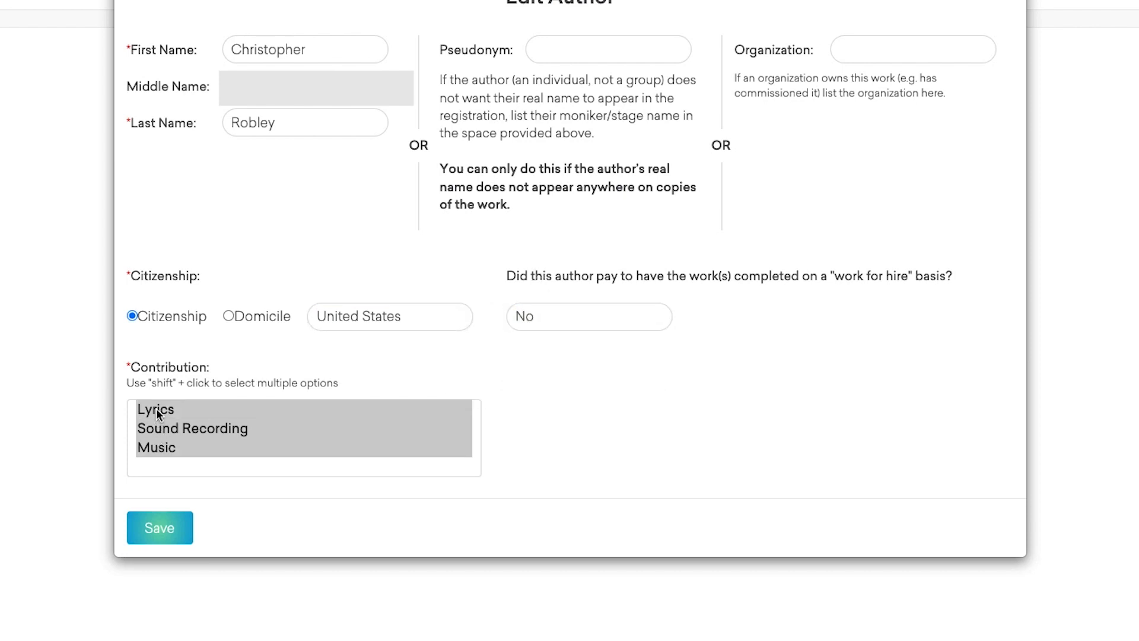
pyautogui.keyDown('shift'); pyautogui.click(158, 412); pyautogui.keyUp('shift')
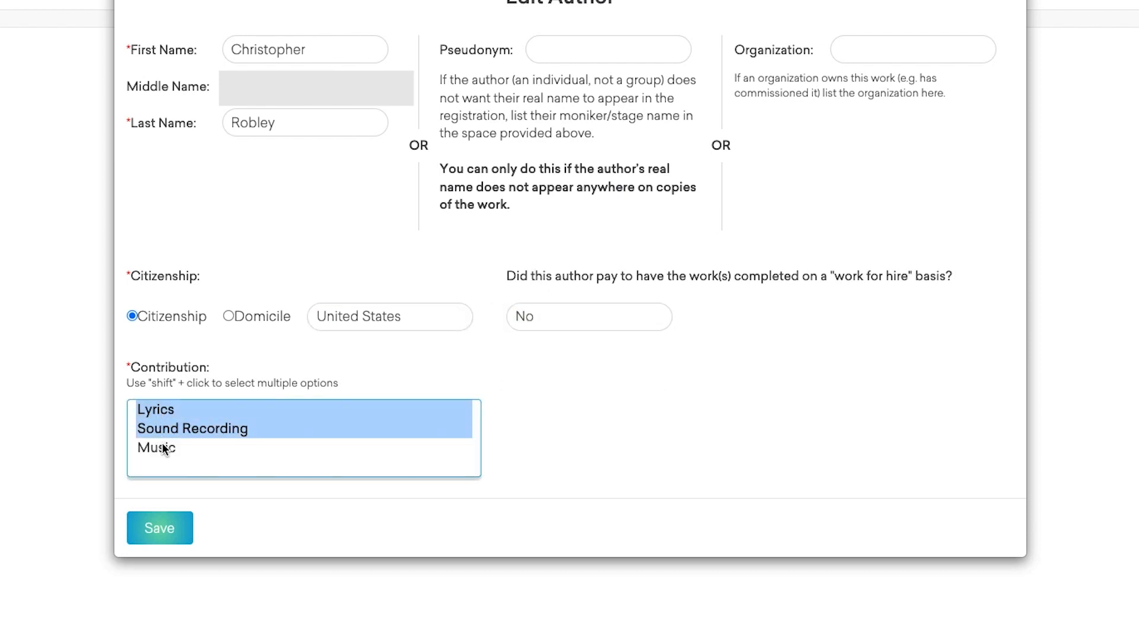
pyautogui.keyDown('shift'); pyautogui.click(162, 446); pyautogui.keyUp('shift')
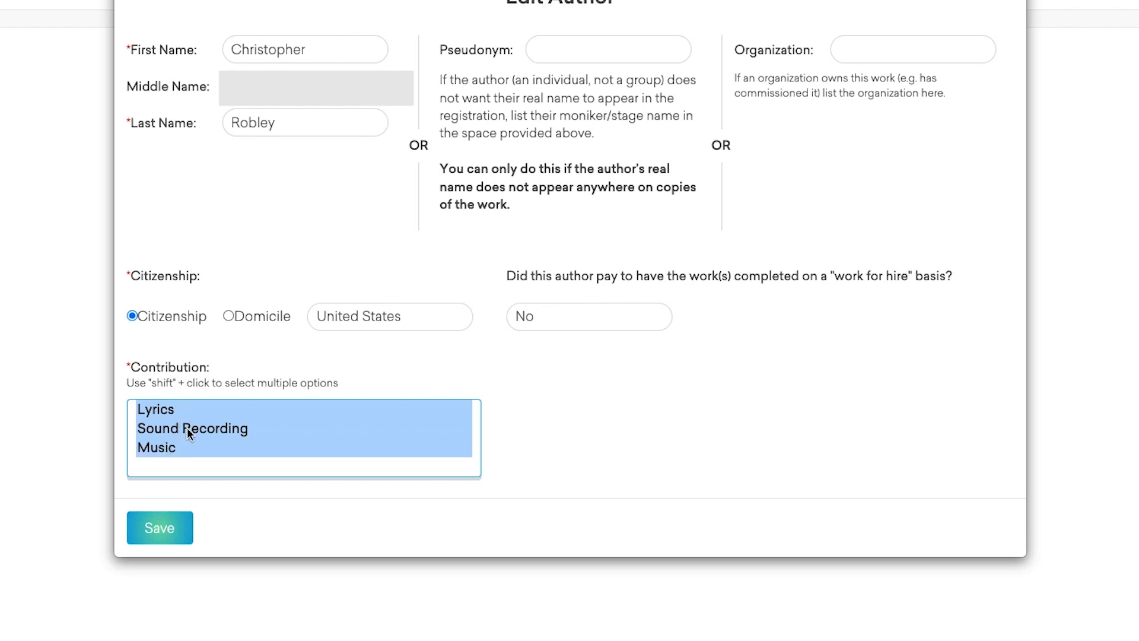
pyautogui.click(160, 530)
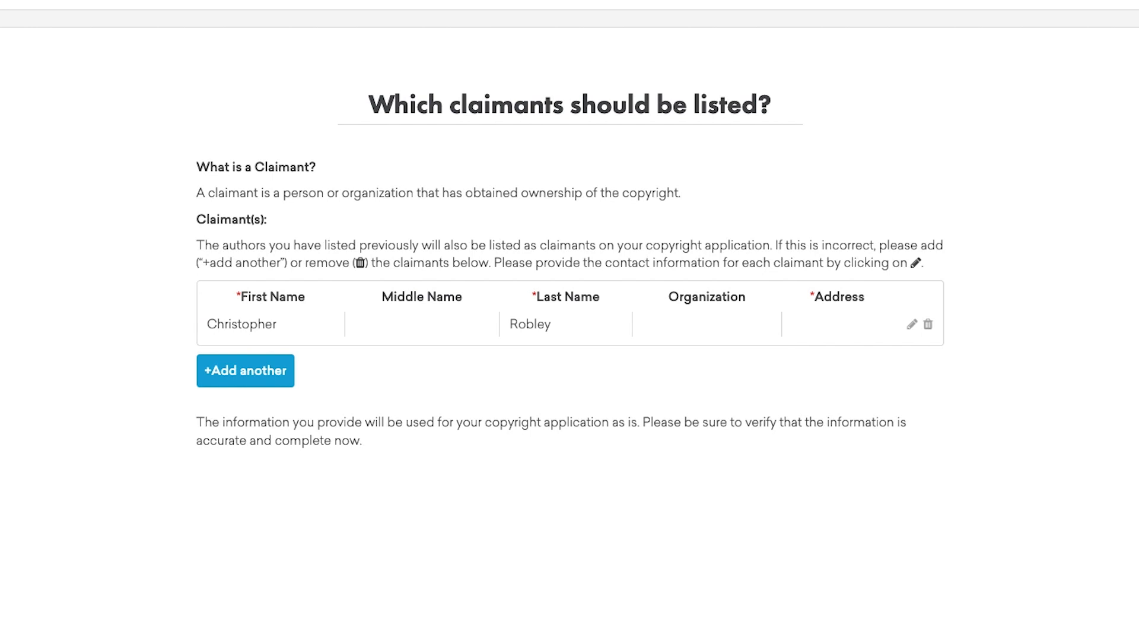
# Edit the listed claimant's contact information and answer No to the pre-existing content question
pyautogui.click(910, 326)
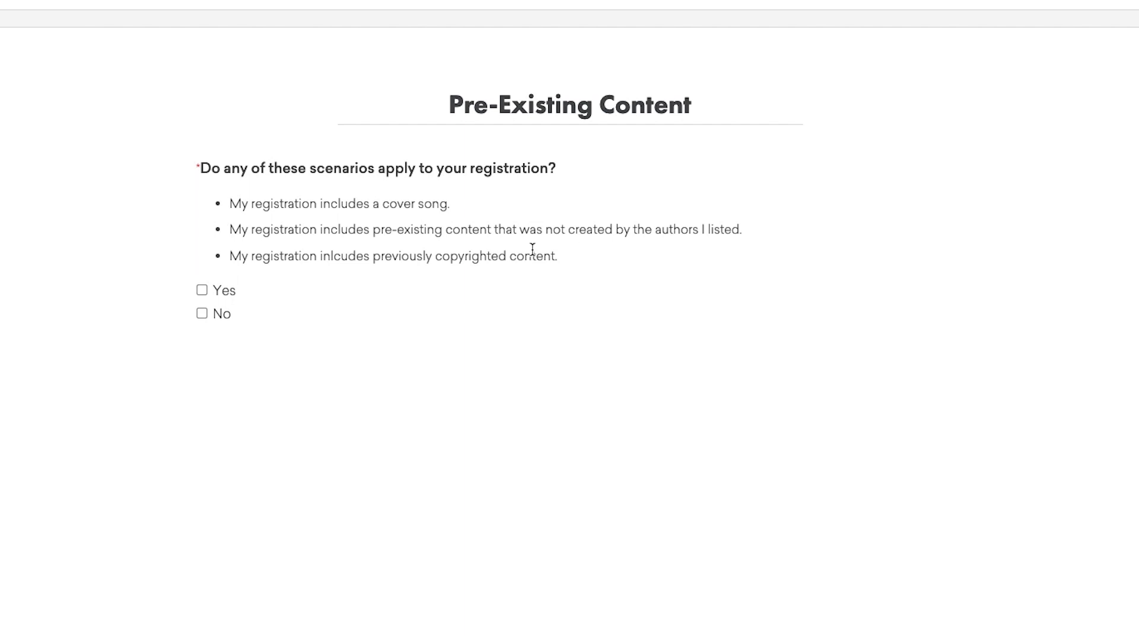
pyautogui.click(201, 314)
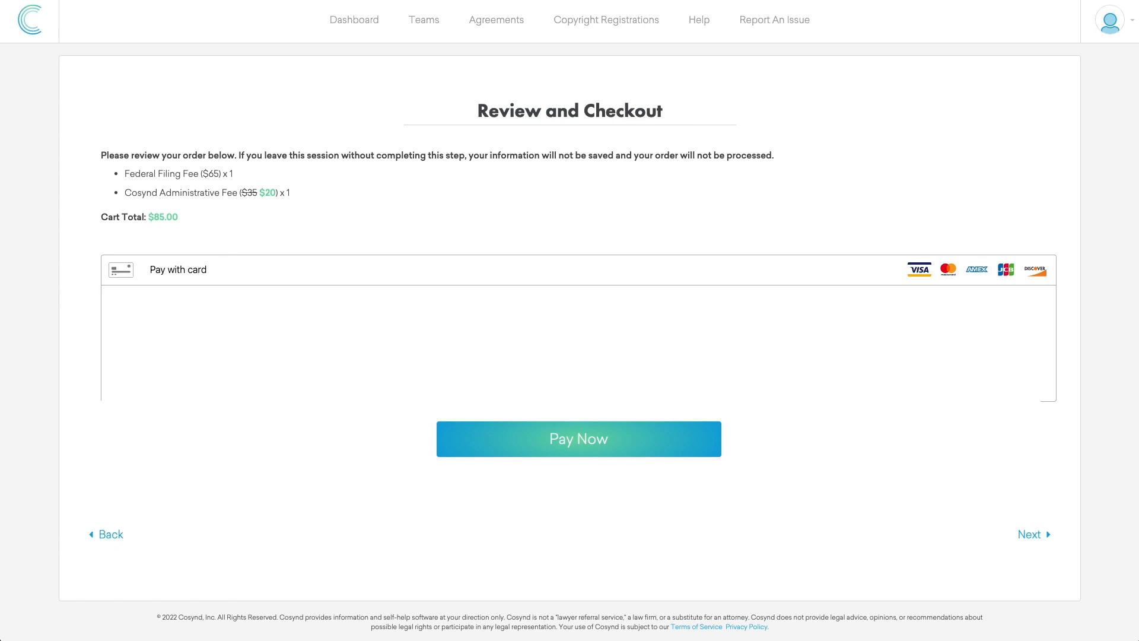
# Pay for the order by card and upload "A Filament in the Wilderness of What Comes Next MP3 for Copyright.zip"
pyautogui.click(578, 452)
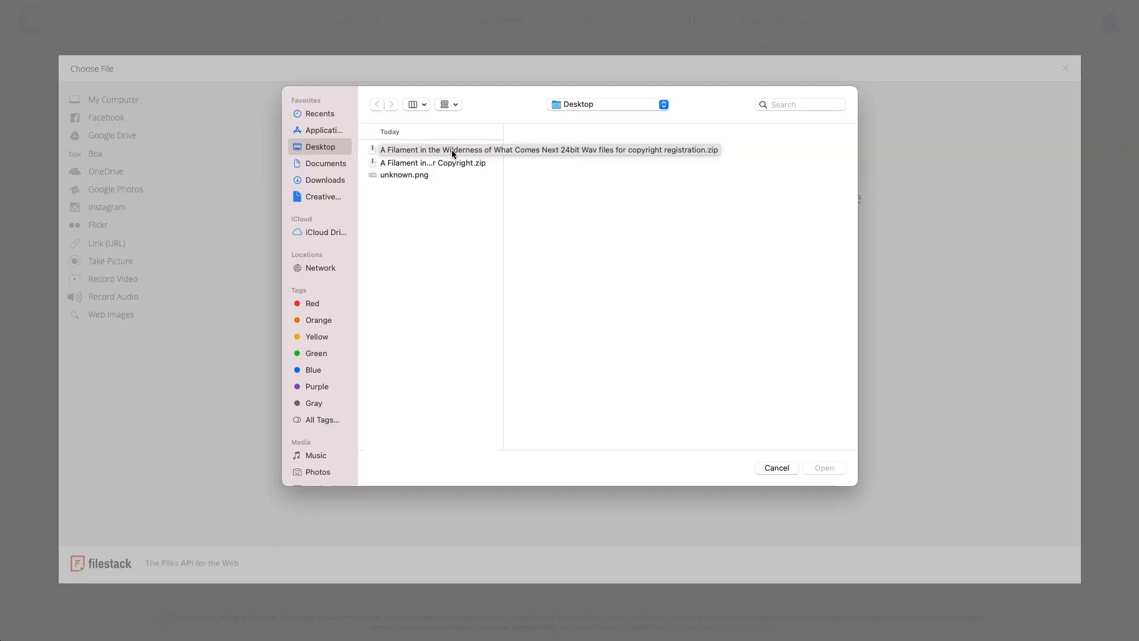
pyautogui.click(450, 162)
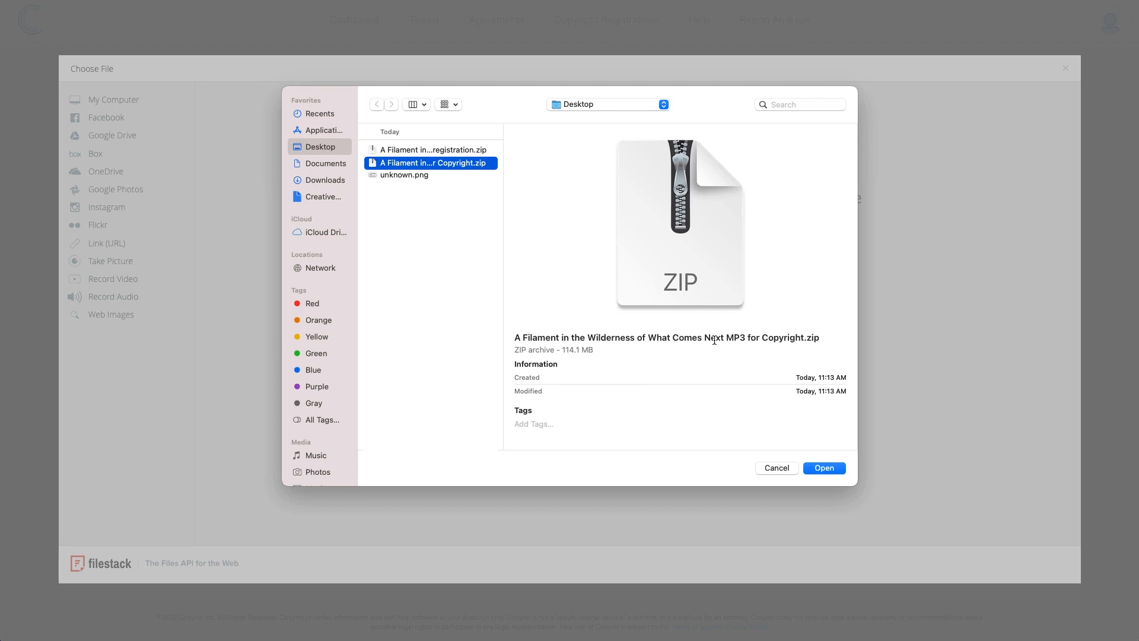
pyautogui.click(819, 468)
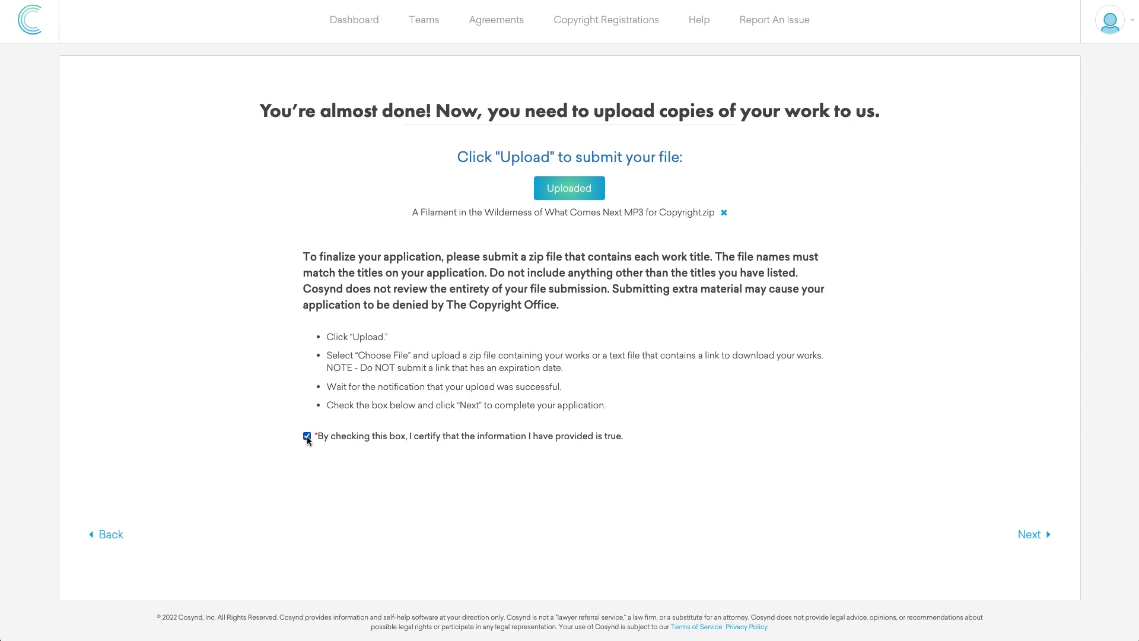
# Submit the certified copyright application and close the registration confirmation
pyautogui.click(1031, 535)
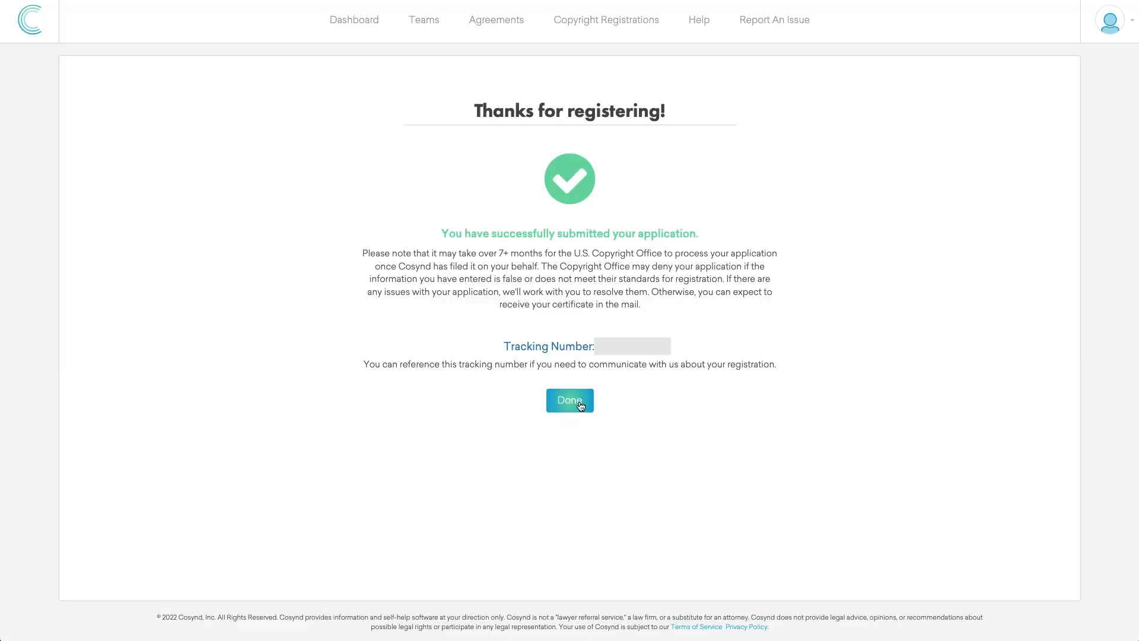
pyautogui.click(581, 406)
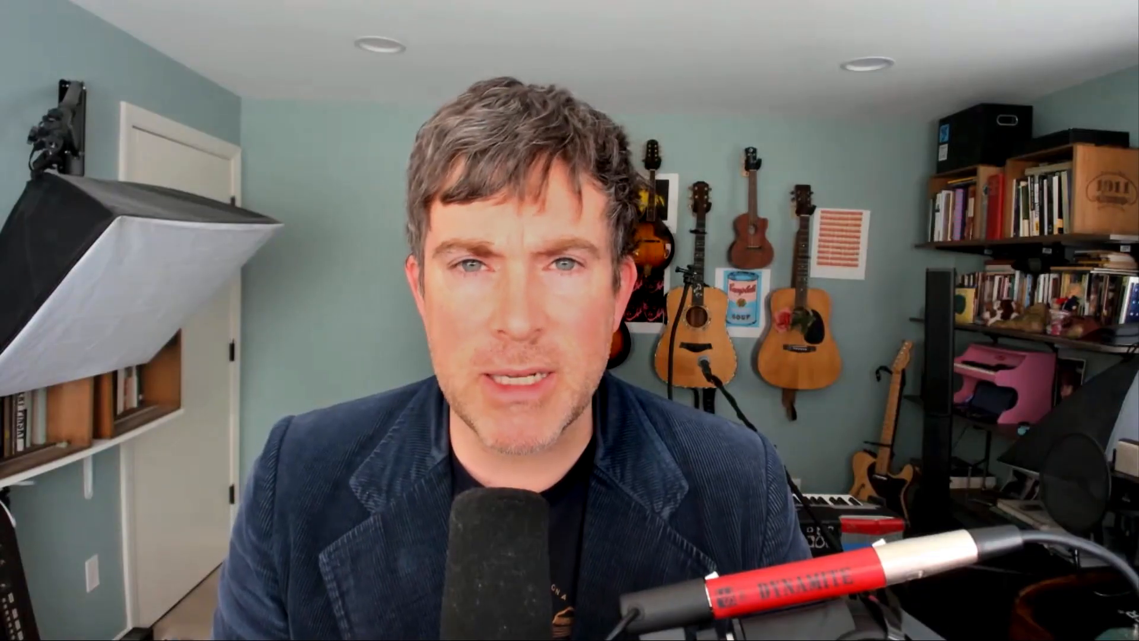